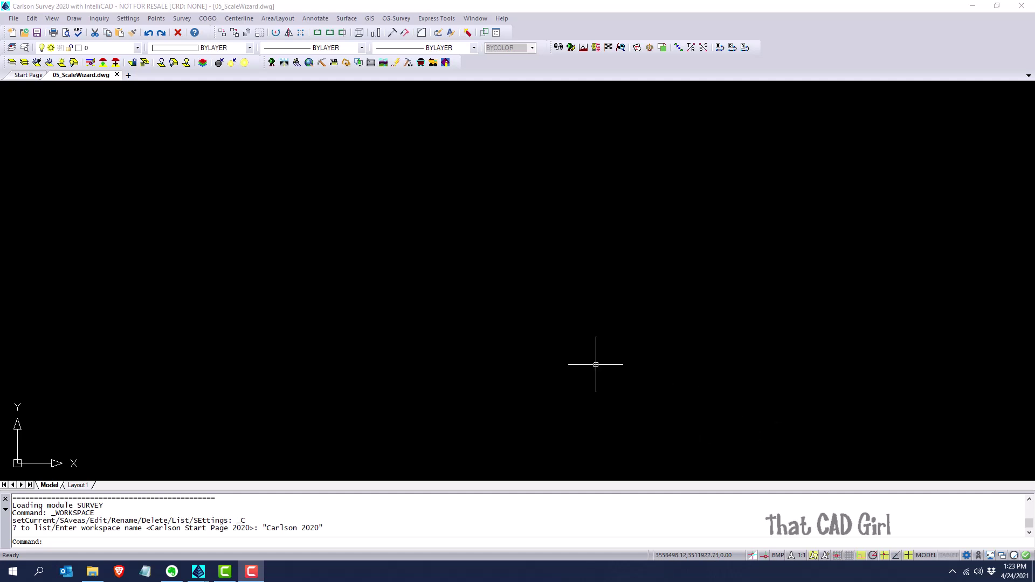
# Attach the image RasterPDF_Sample_PLAN.tif at a scale of 1.00 and rotation 0, placing its insertion point in open model space.
pyautogui.click(70, 20)
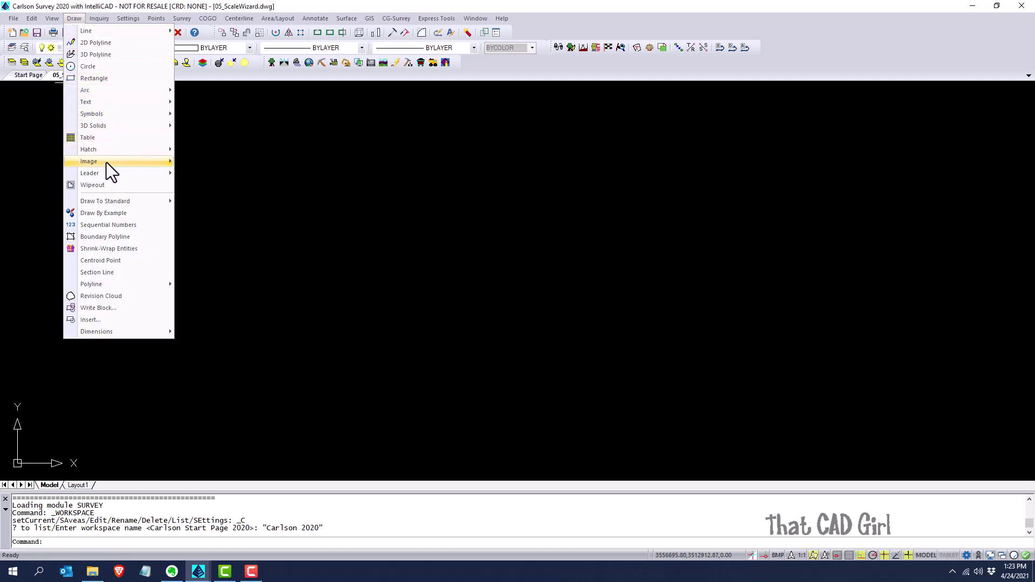
pyautogui.moveTo(106, 162)
pyautogui.click(209, 166)
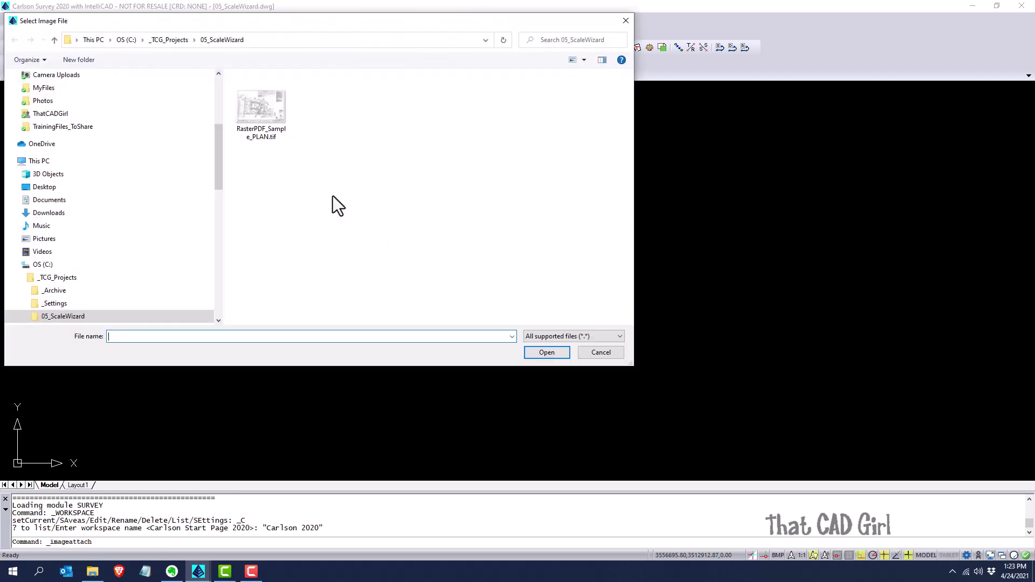
pyautogui.click(252, 120)
pyautogui.click(552, 352)
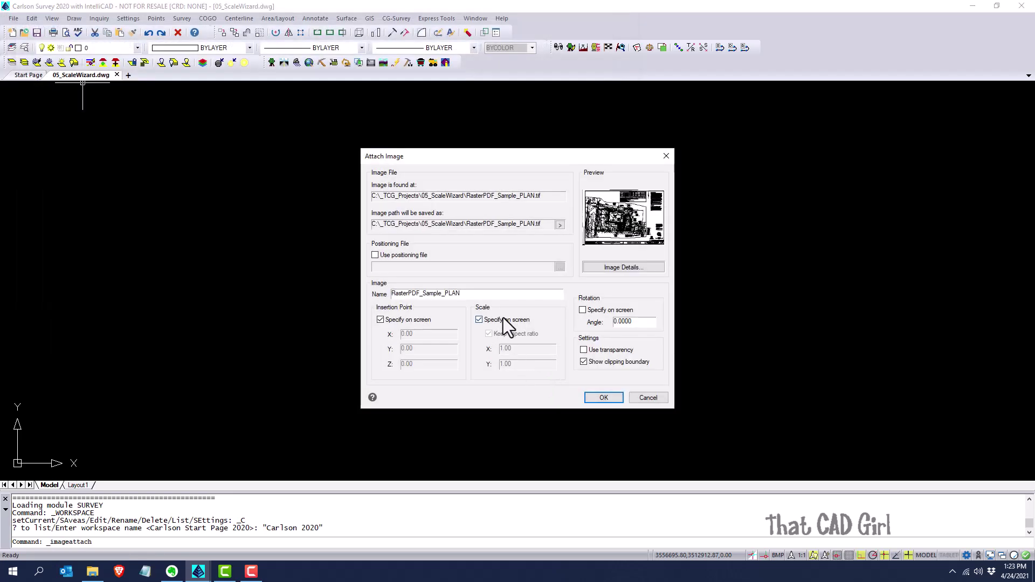
pyautogui.click(503, 319)
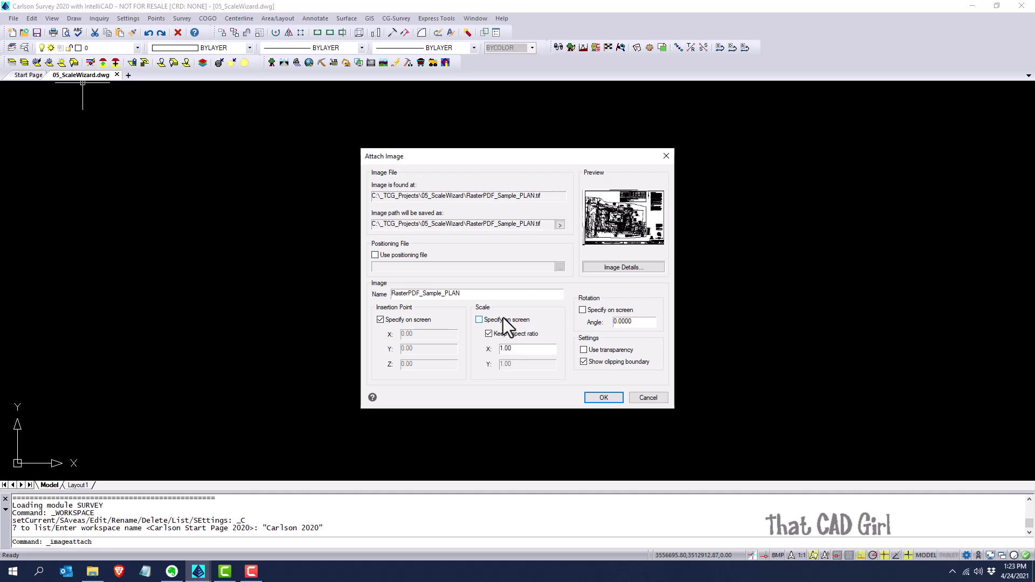
pyautogui.click(600, 397)
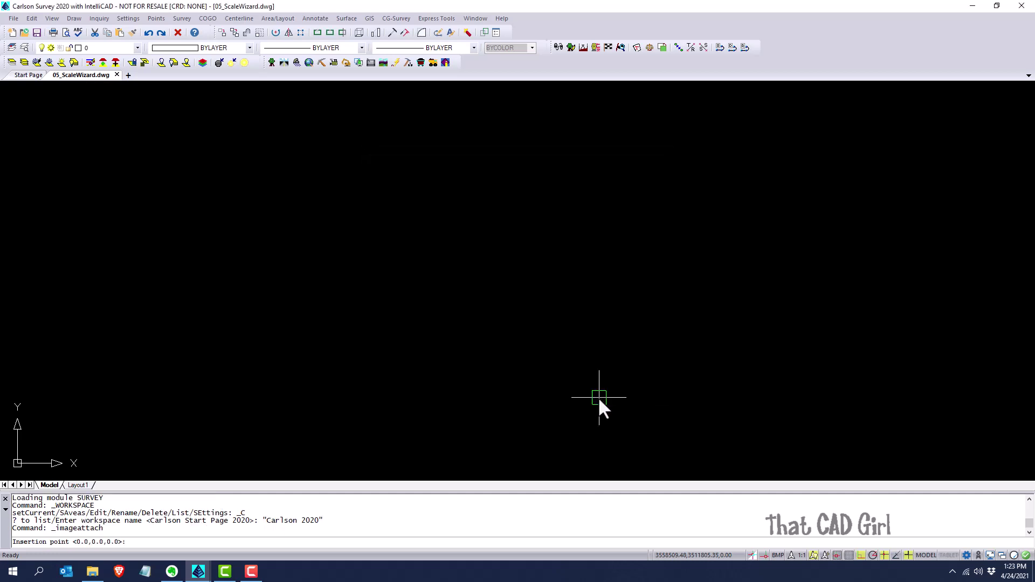
pyautogui.click(393, 373)
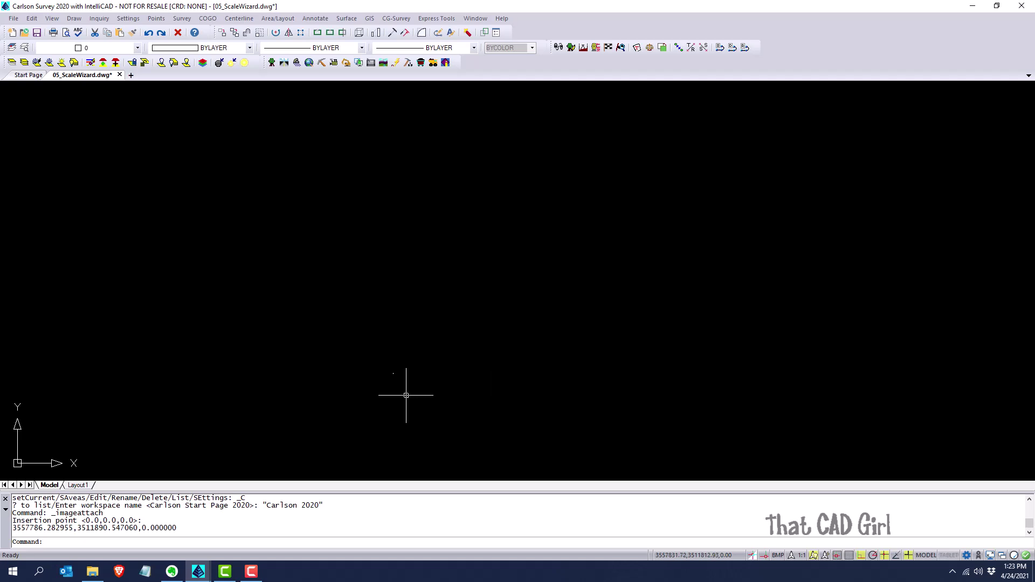
# Measure the distance from the 20 mark to the adjacent 0 mark on the attached plan's graphic scale bar.
pyautogui.scroll(2, 393, 386)
pyautogui.scroll(2, 402, 356)
pyautogui.scroll(5, 402, 302)
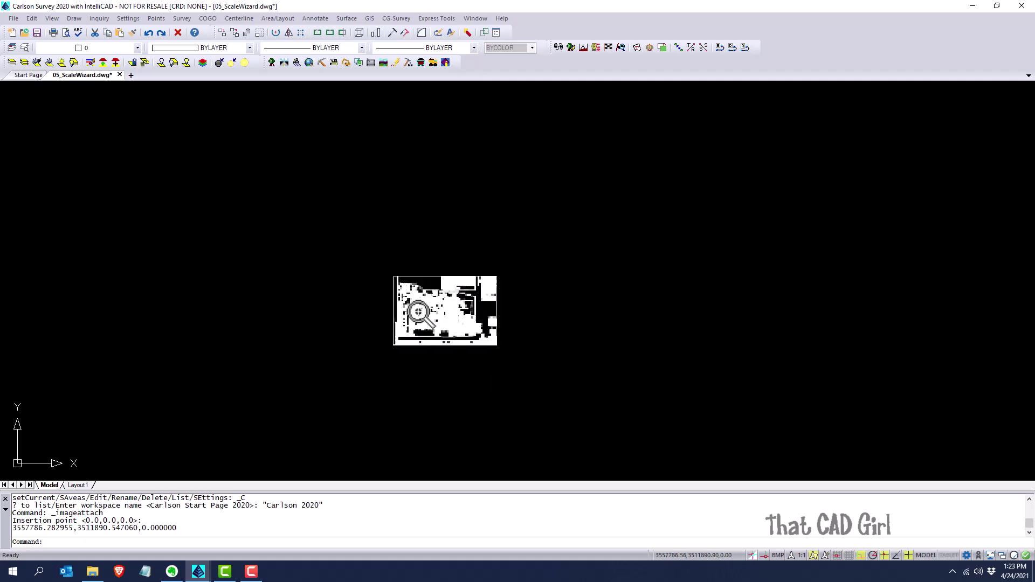
pyautogui.scroll(5, 418, 312)
pyautogui.scroll(2, 472, 308)
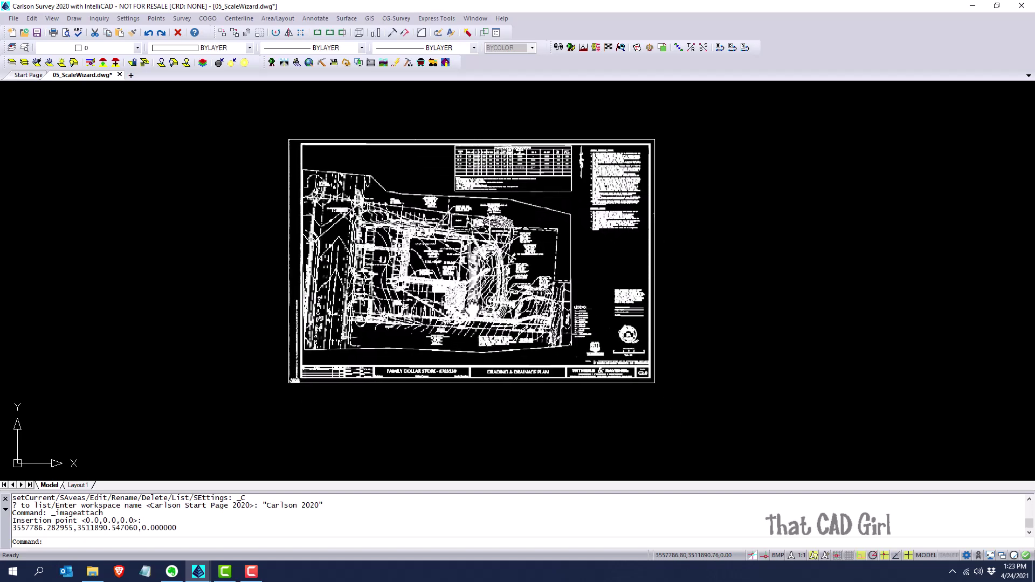
pyautogui.scroll(3, 421, 343)
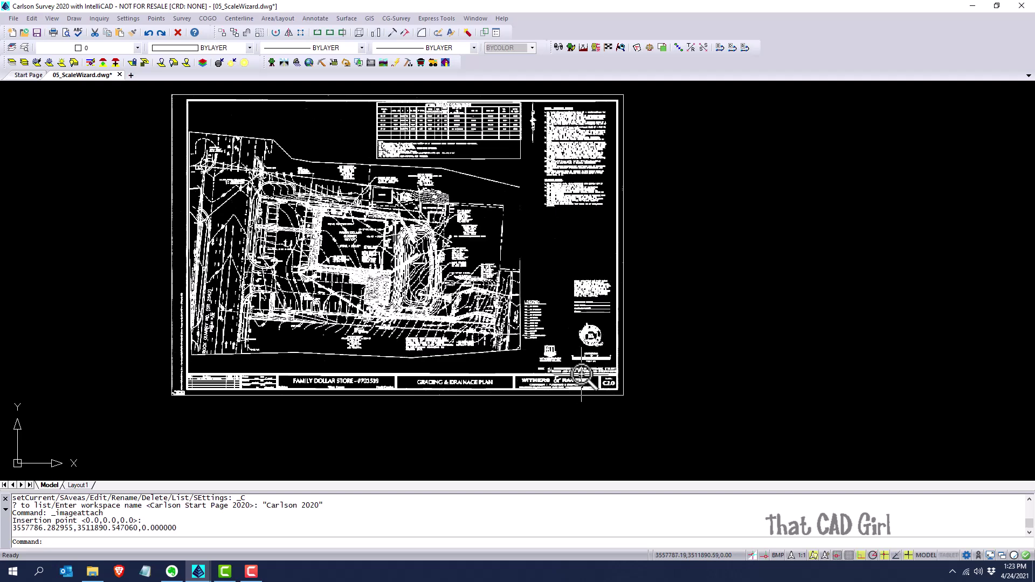
pyautogui.scroll(2, 583, 370)
pyautogui.scroll(4, 583, 370)
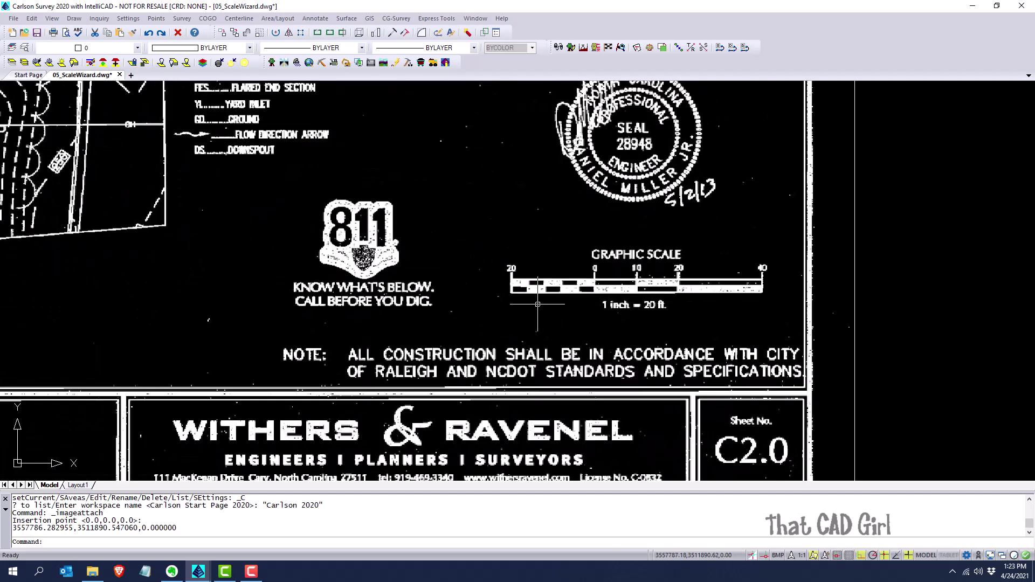
pyautogui.scroll(2, 523, 303)
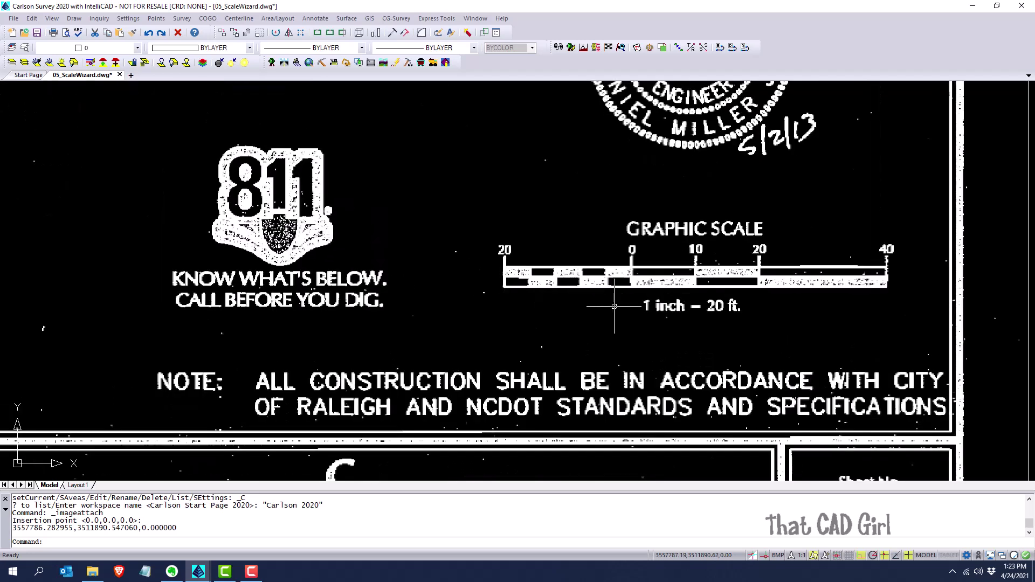
pyautogui.scroll(2, 614, 306)
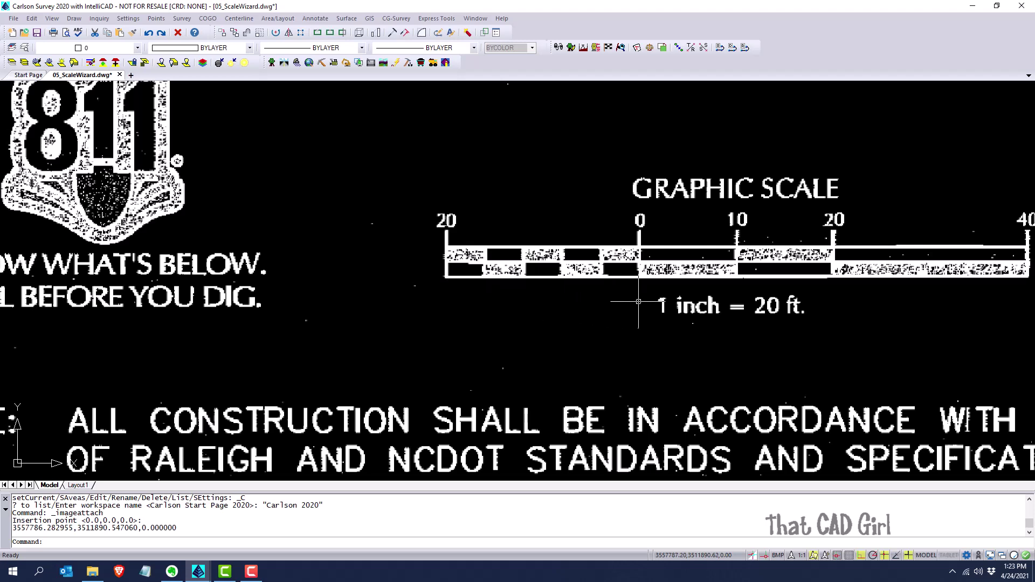
pyautogui.write('d')
pyautogui.press('Return')
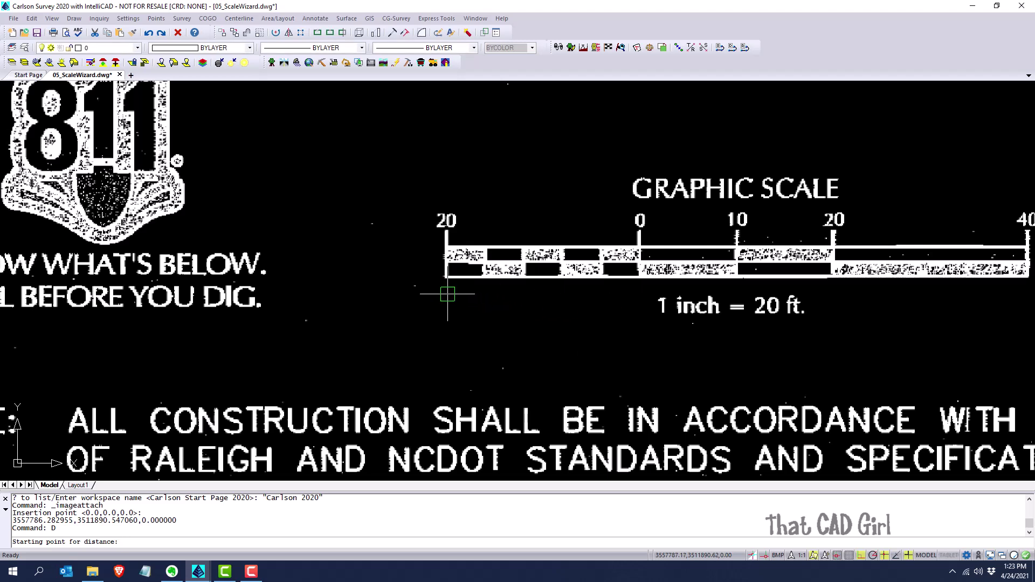
pyautogui.click(446, 296)
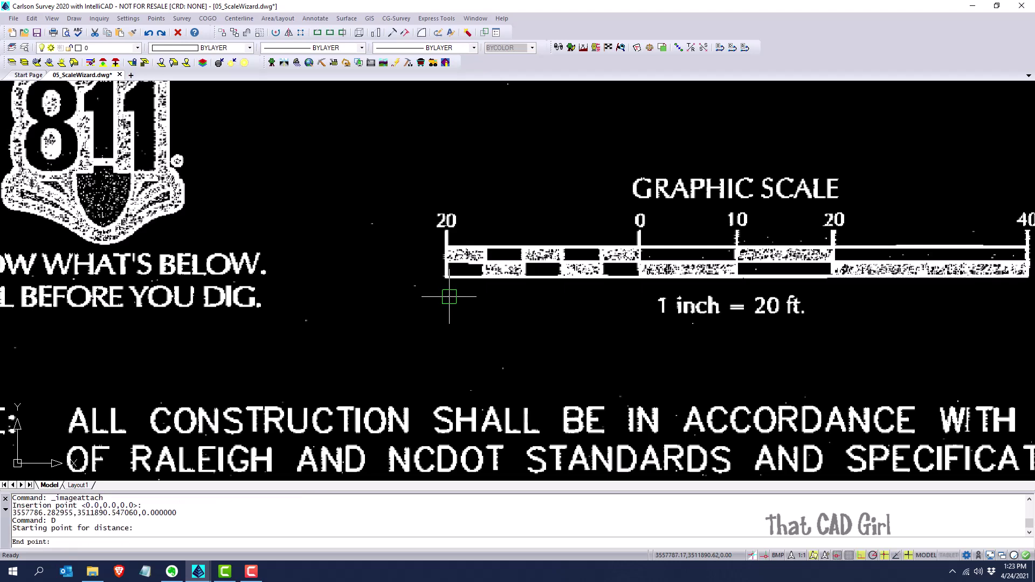
pyautogui.click(642, 295)
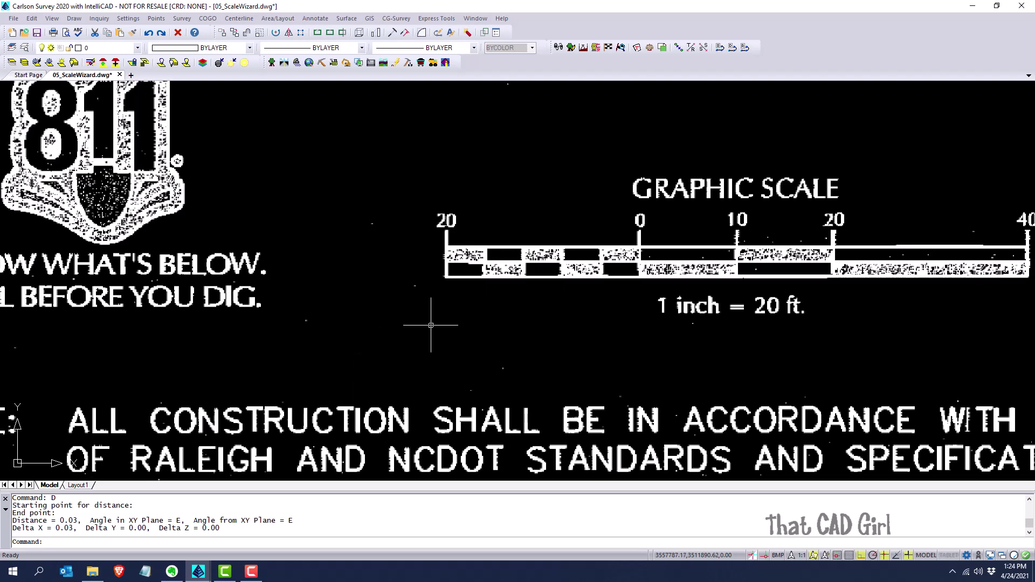
# In the Scale Wizard, calculate a custom scale factor from the graphic scale's 20-to-0 segment with a target distance of 20.
pyautogui.scroll(-3, 454, 321)
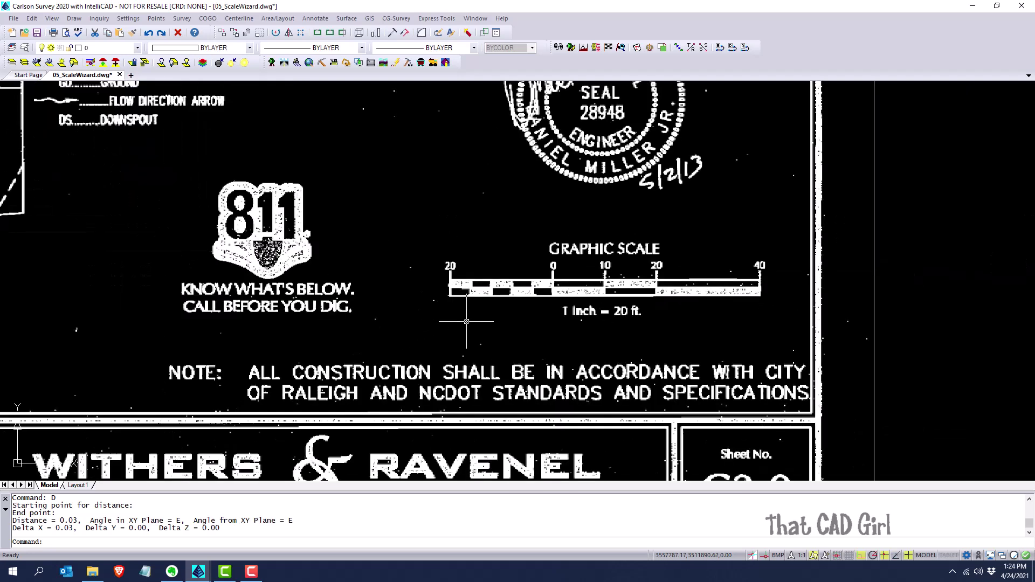
pyautogui.scroll(2, 514, 322)
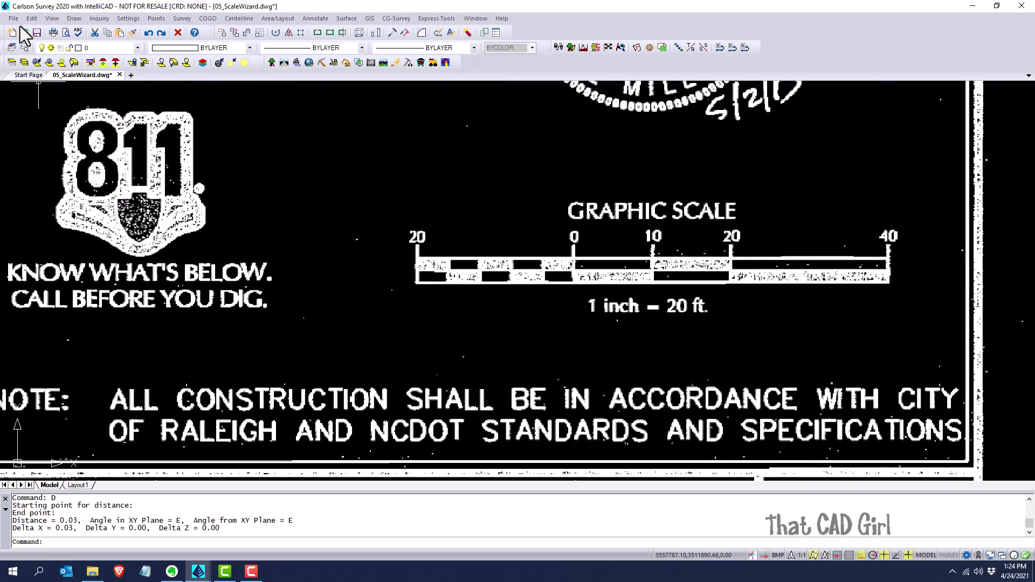
pyautogui.click(31, 18)
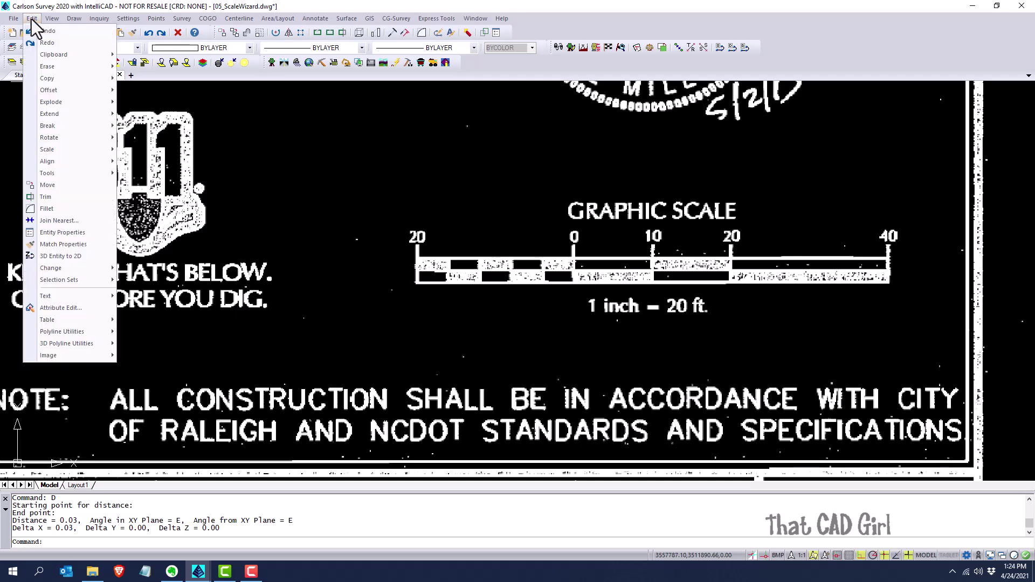
pyautogui.moveTo(70, 149)
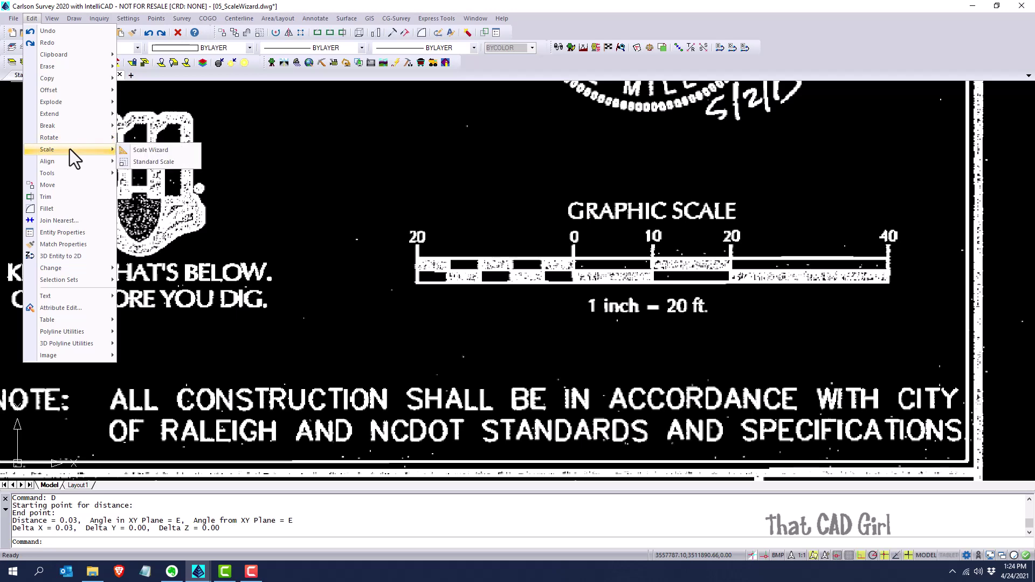
pyautogui.click(188, 151)
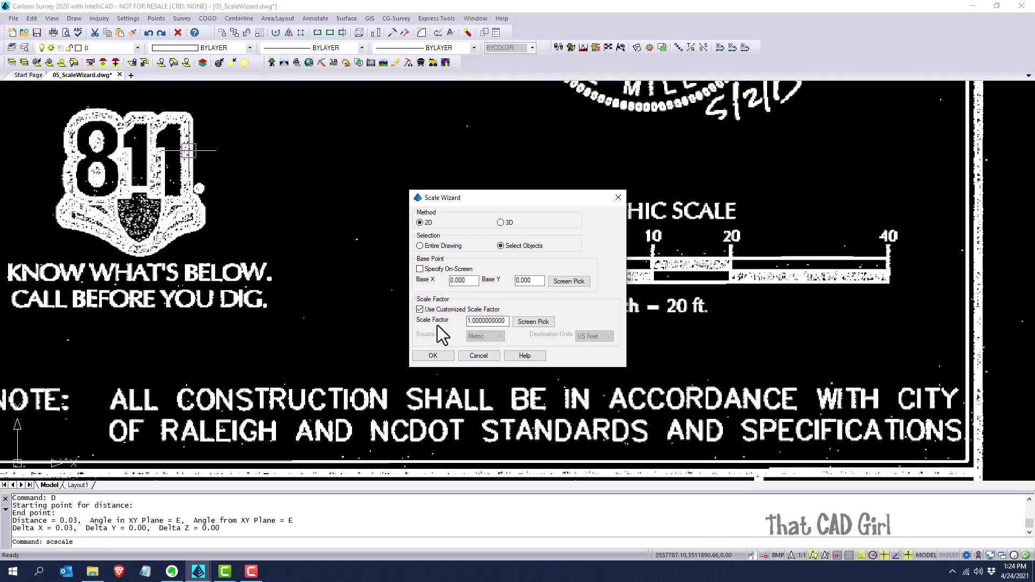
pyautogui.click(550, 325)
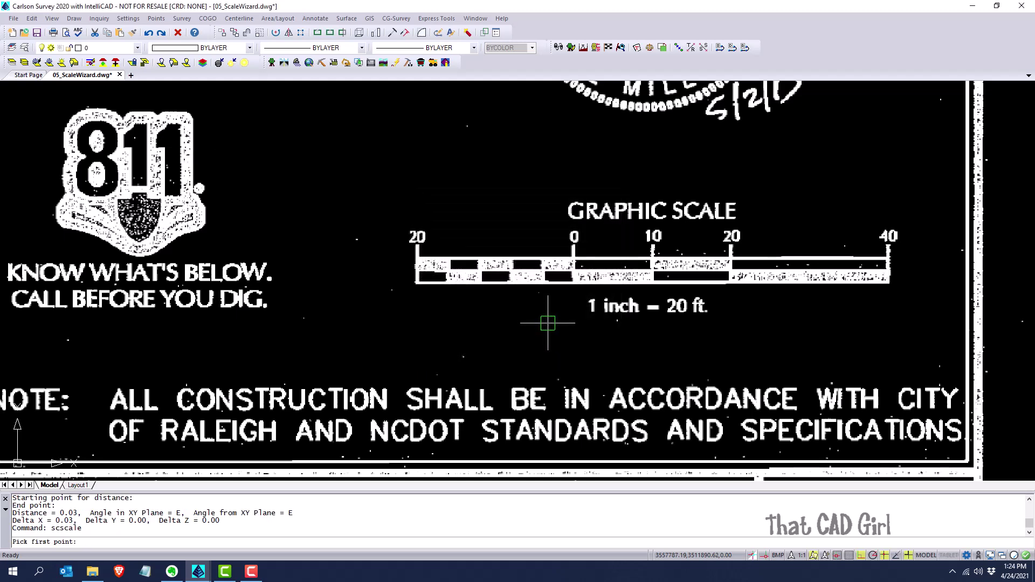
pyautogui.click(416, 295)
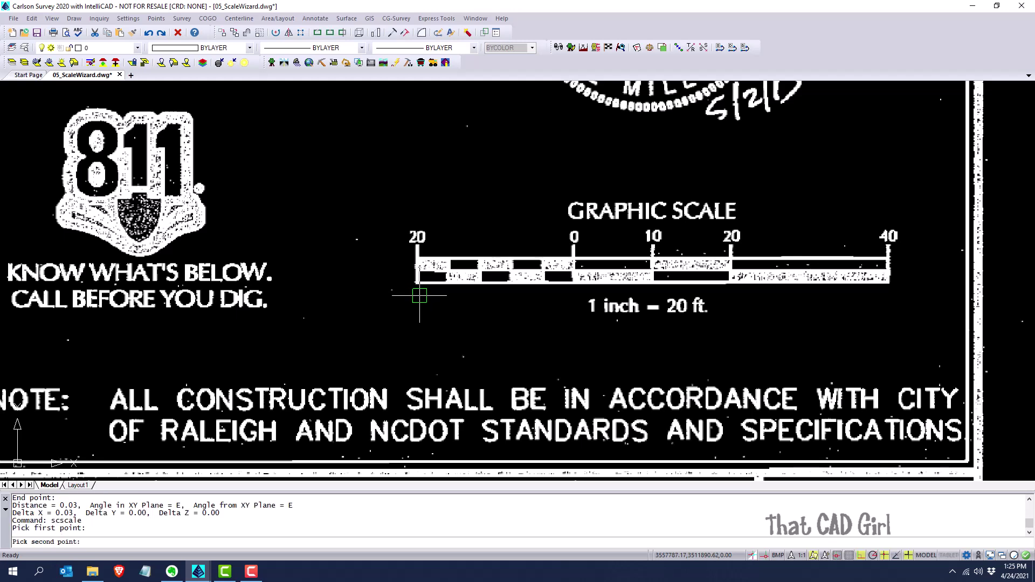
pyautogui.click(576, 300)
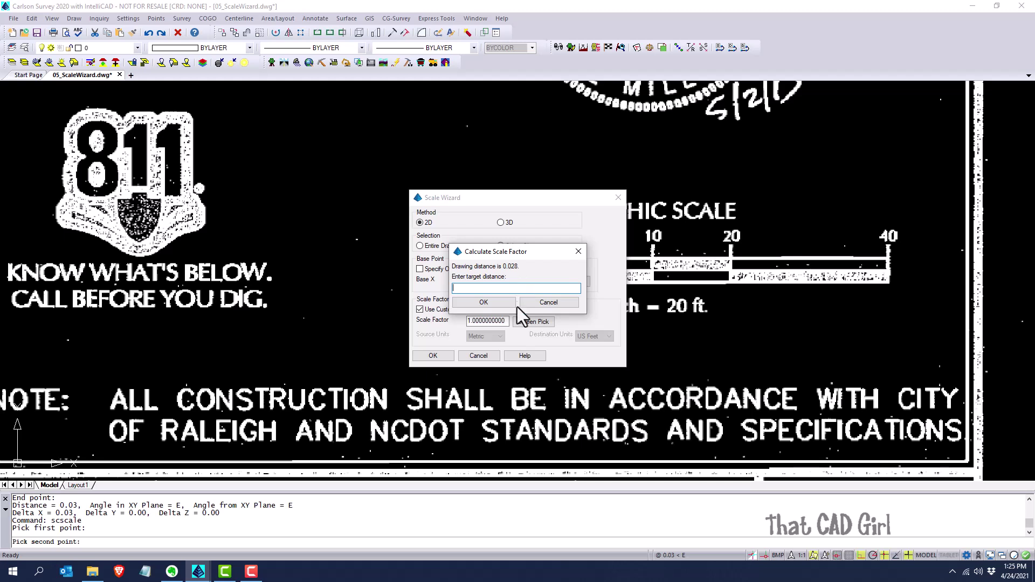
pyautogui.write('20')
pyautogui.click(486, 301)
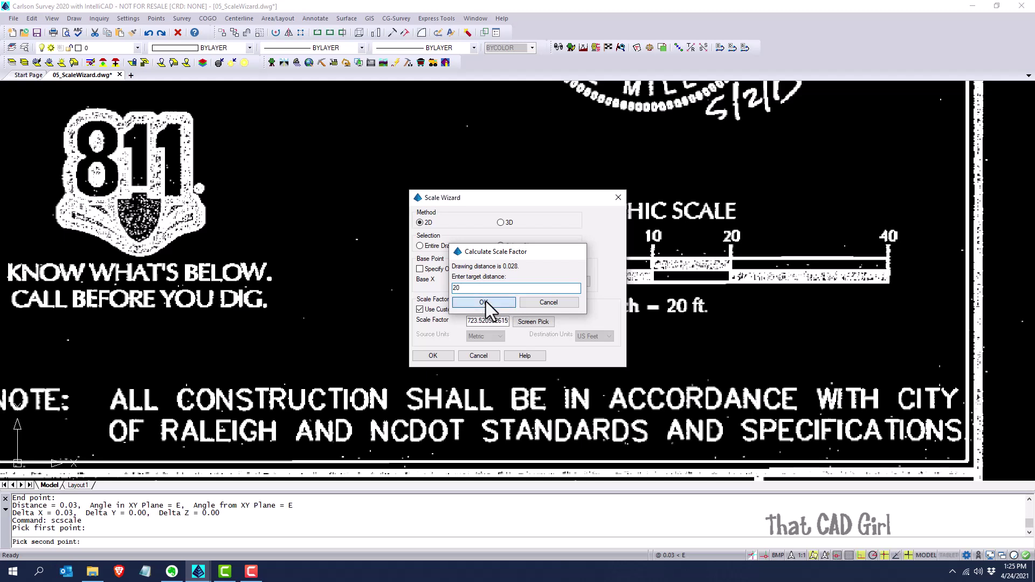
# Apply the calculated scale factor to the attached plan image.
pyautogui.click(433, 356)
pyautogui.scroll(-10, 452, 338)
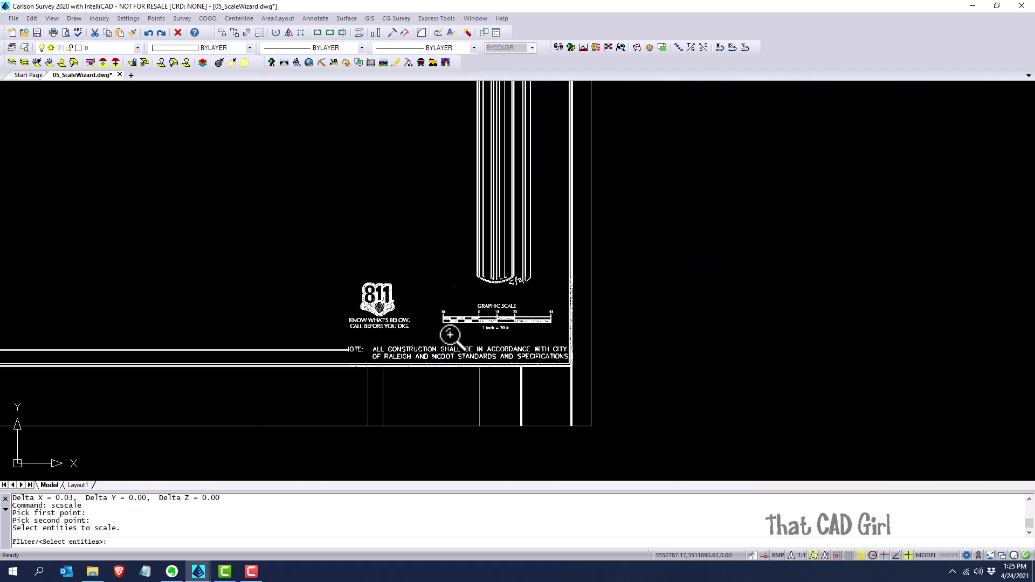
pyautogui.click(534, 389)
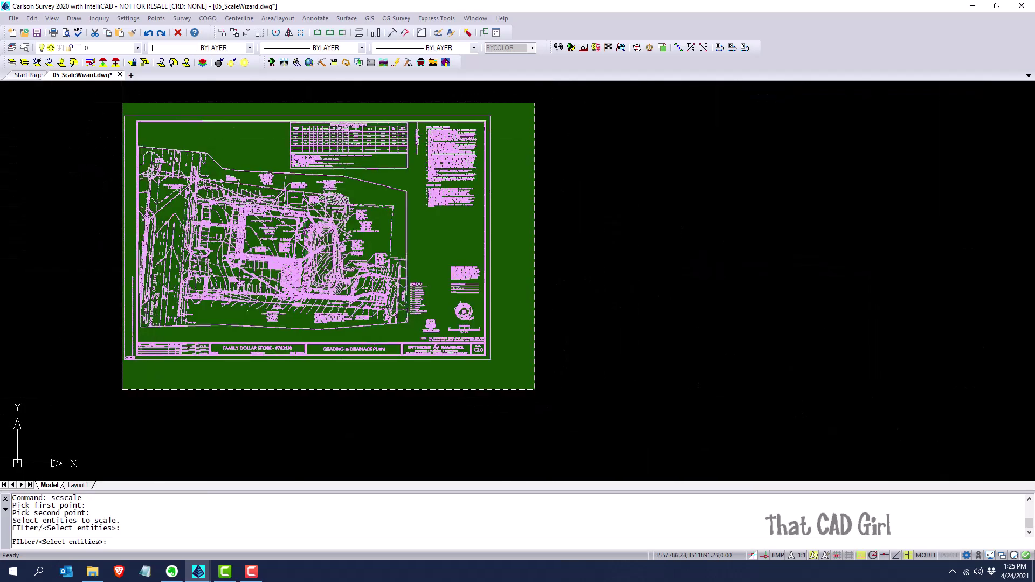
pyautogui.click(94, 93)
pyautogui.press('Return')
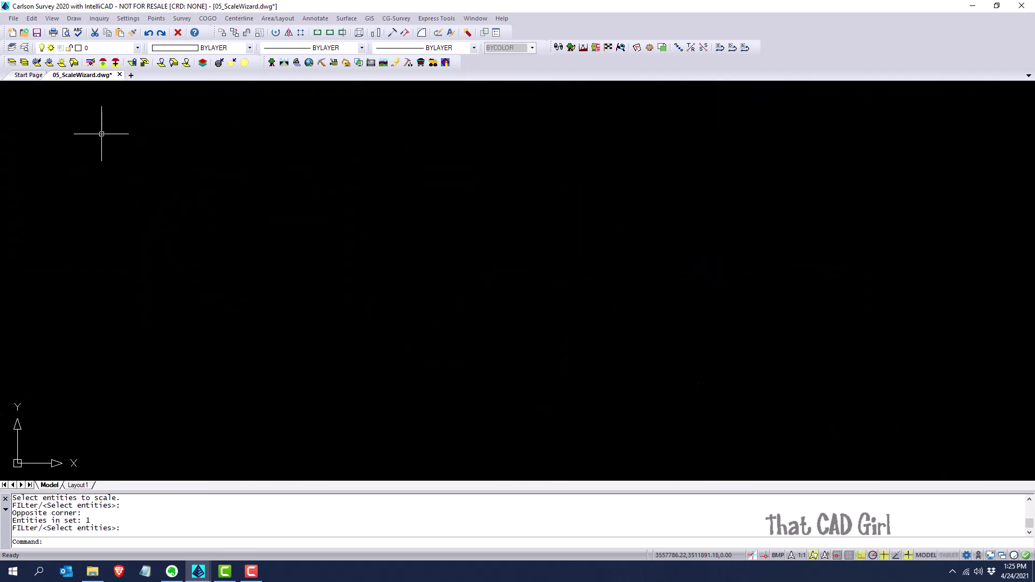
# Check the scaled image by measuring the 20-to-0 segment of its graphic scale bar again.
pyautogui.middleClick(185, 250)
pyautogui.scroll(-2, 249, 249)
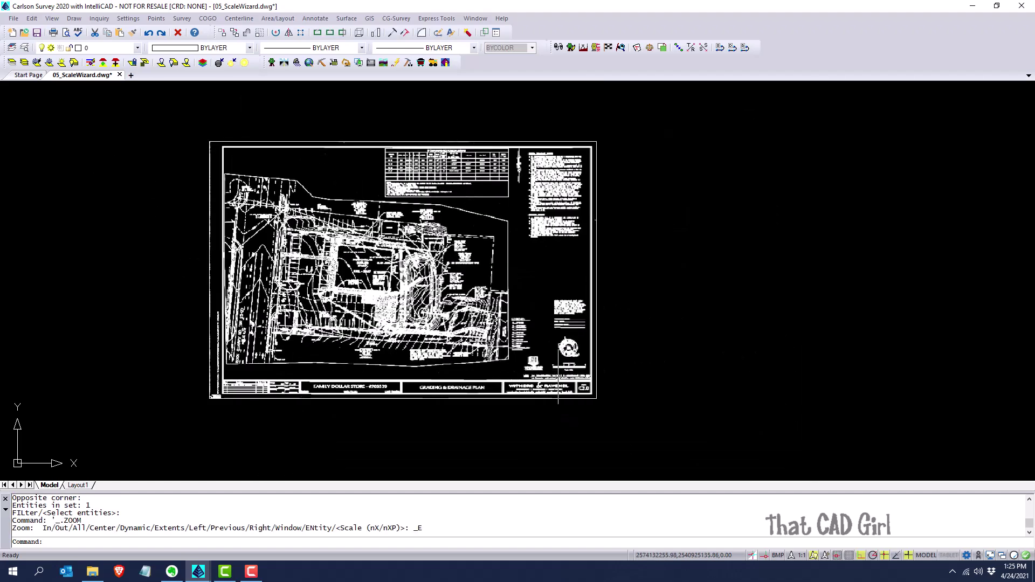
pyautogui.scroll(3, 559, 376)
pyautogui.scroll(6, 559, 374)
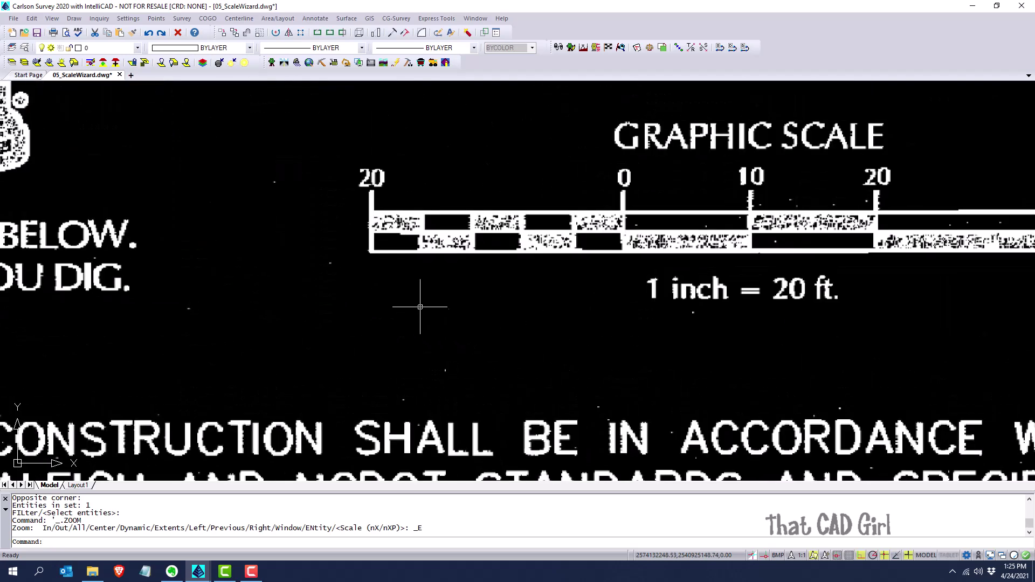
pyautogui.write('d')
pyautogui.press('Return')
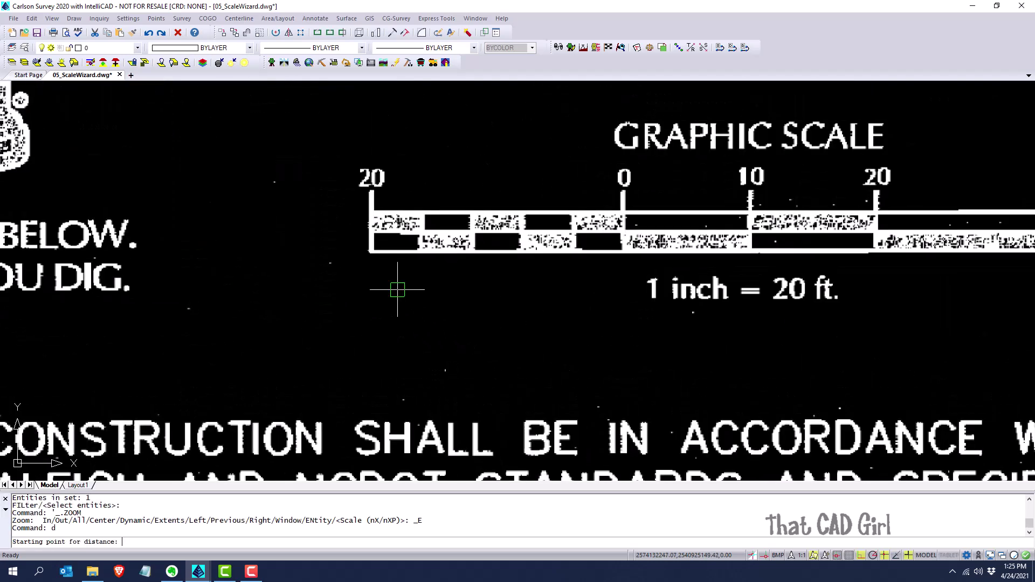
pyautogui.click(381, 264)
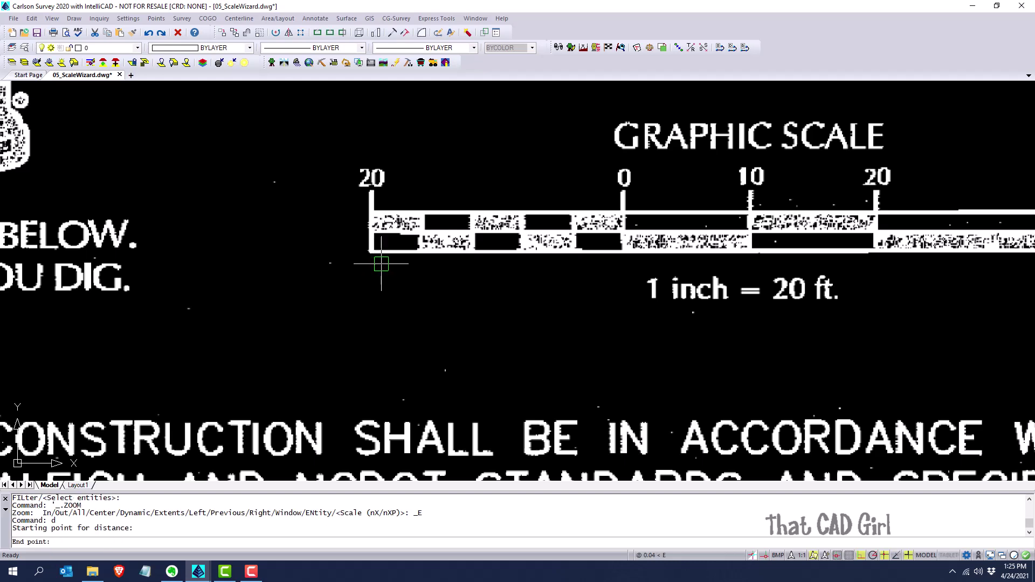
pyautogui.click(625, 264)
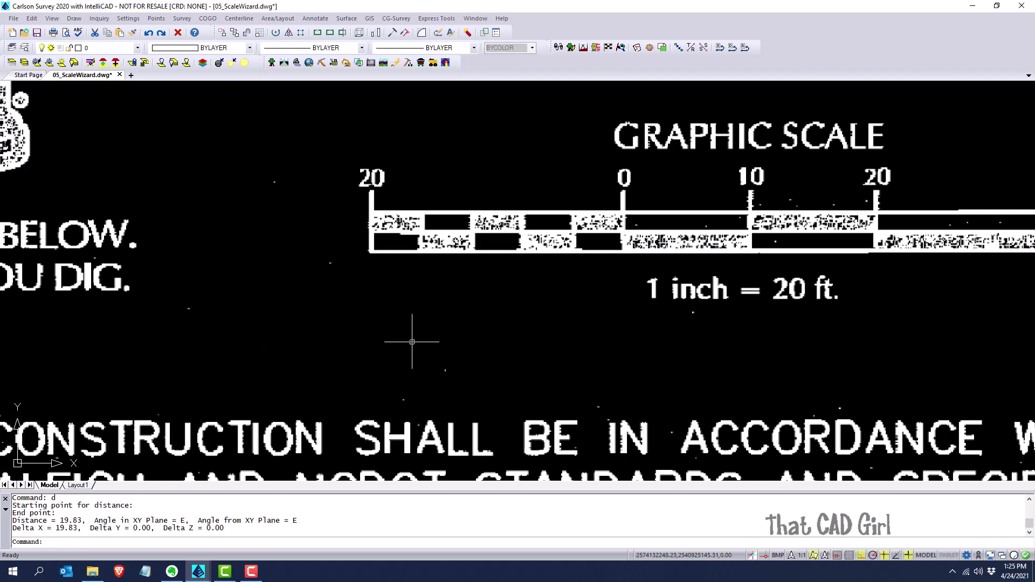
pyautogui.scroll(-4, 412, 341)
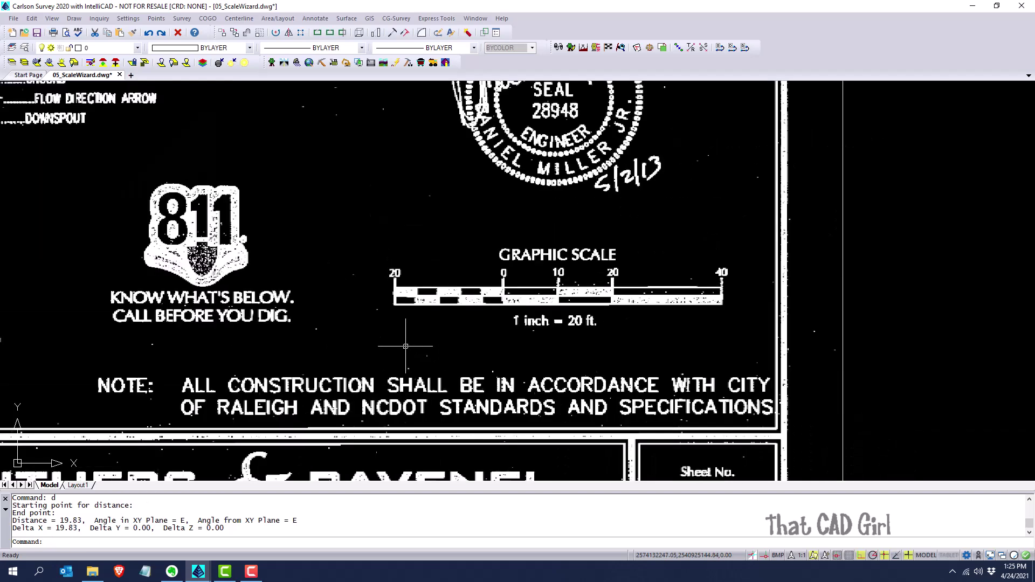